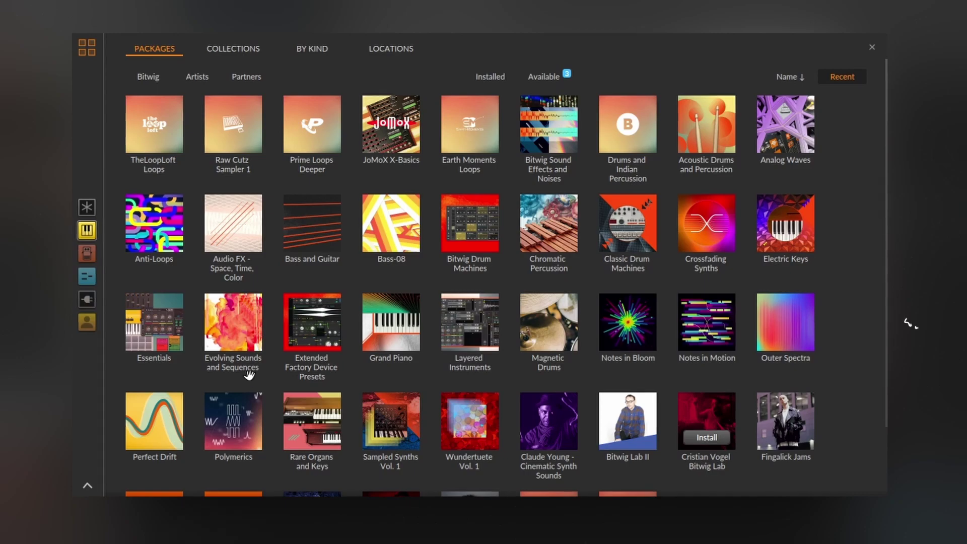
Look through the installed packages grid, then switch to Collections, which holds only Favorites.
scroll(248, 374, "down", 3)
scroll(560, 387, "up", 3)
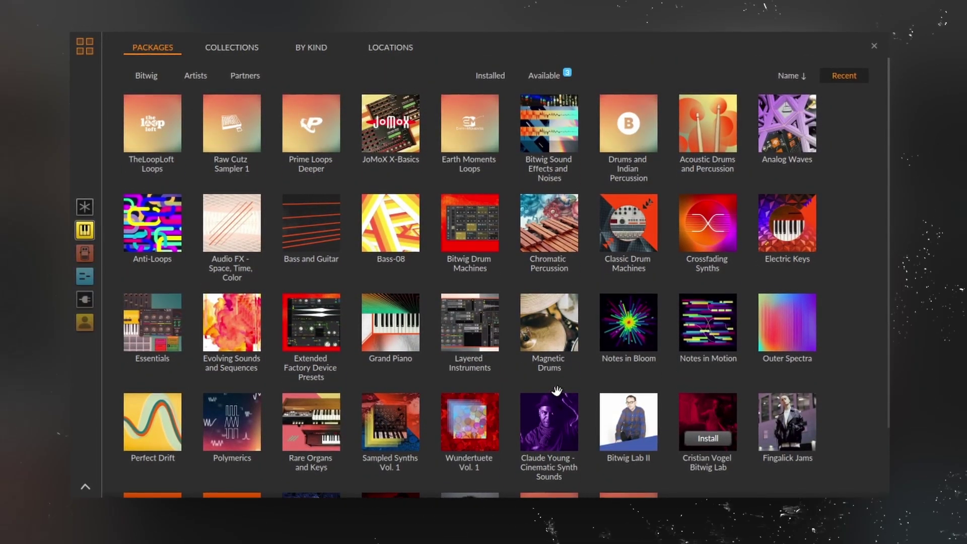
left_click(247, 50)
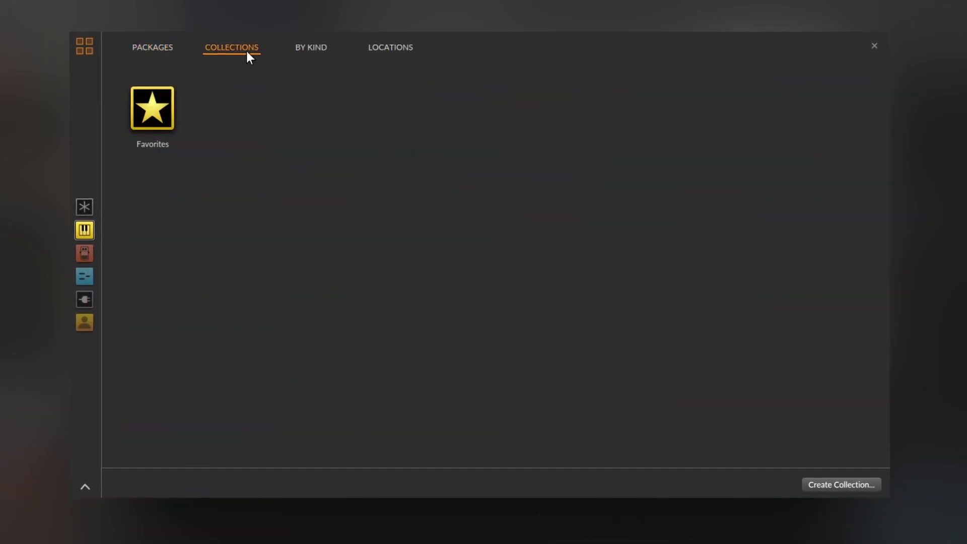
Switch the browser to By Kind with Locations and scroll down through the content list.
left_click(316, 50)
left_click(388, 49)
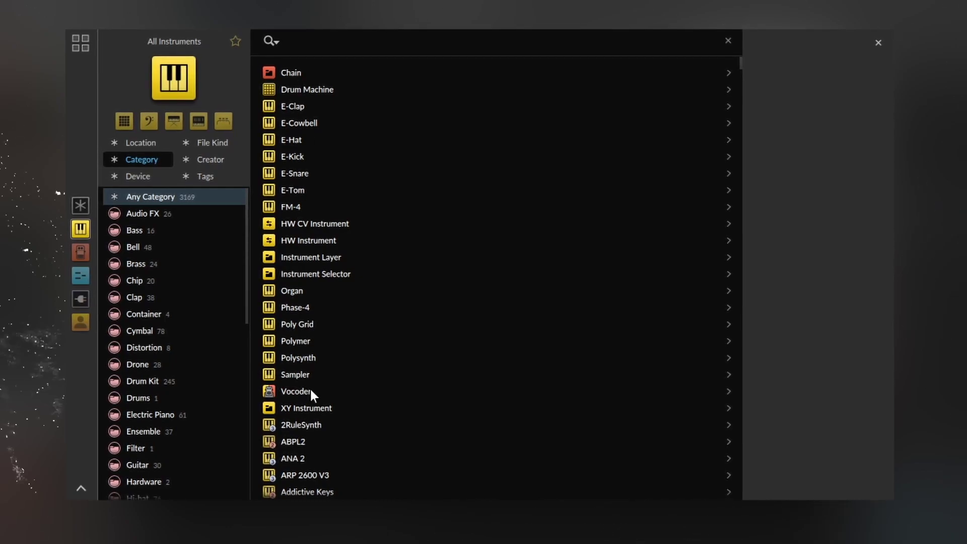
scroll(312, 312, "down", 5)
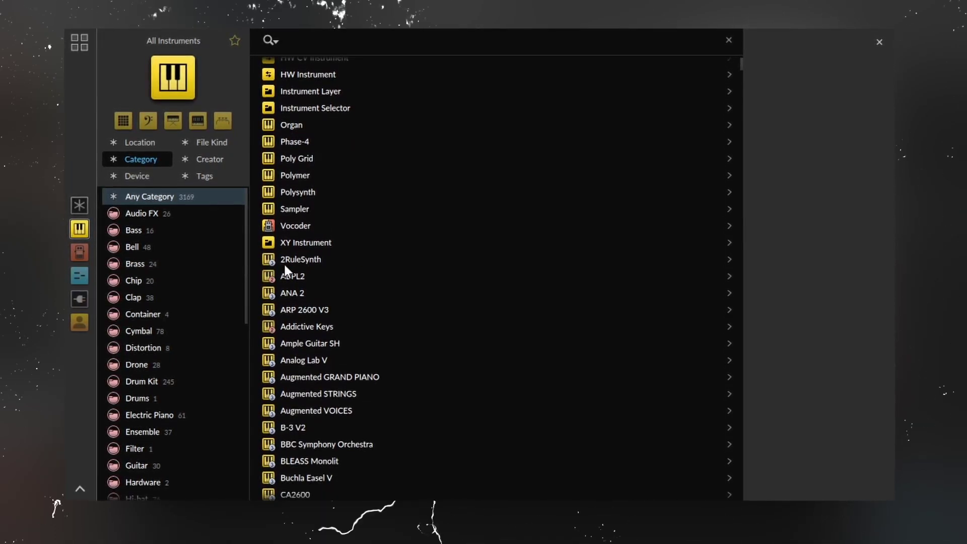
scroll(313, 262, "down", 10)
scroll(373, 63, "down", 6)
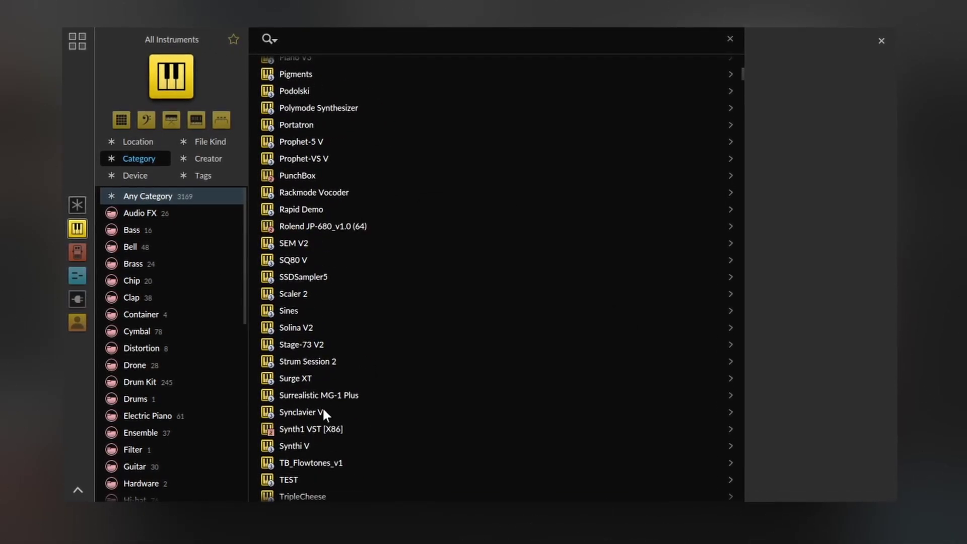
scroll(323, 412, "down", 10)
scroll(308, 378, "down", 20)
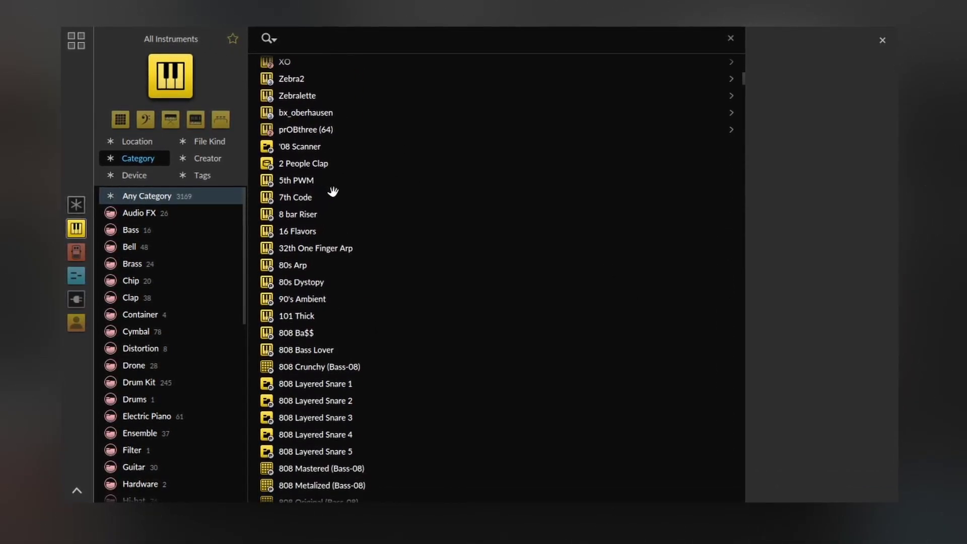
scroll(496, 277, "down", 8)
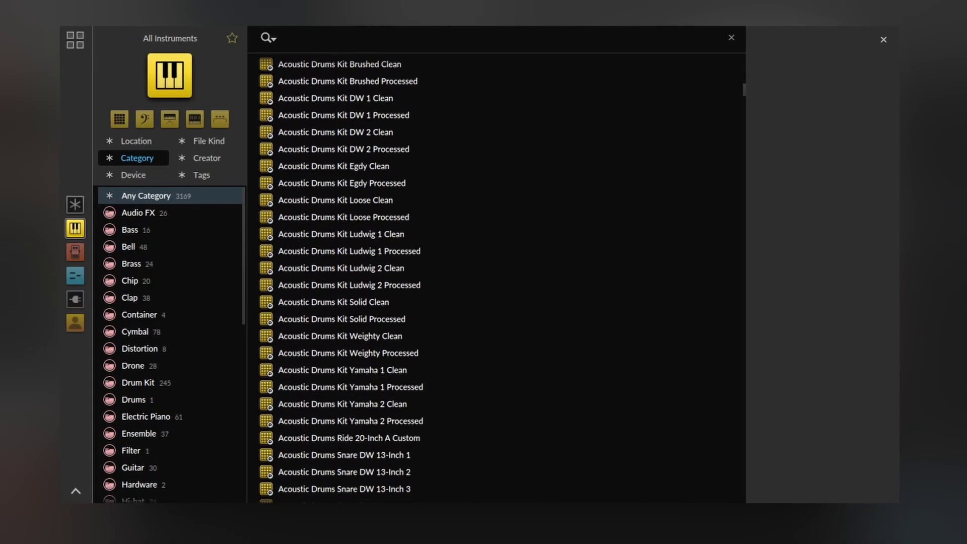
Filter All Instruments by File Kind to the 104 Plug-ins and view the CLAP, VST-2 and VST-3 types.
left_click(204, 142)
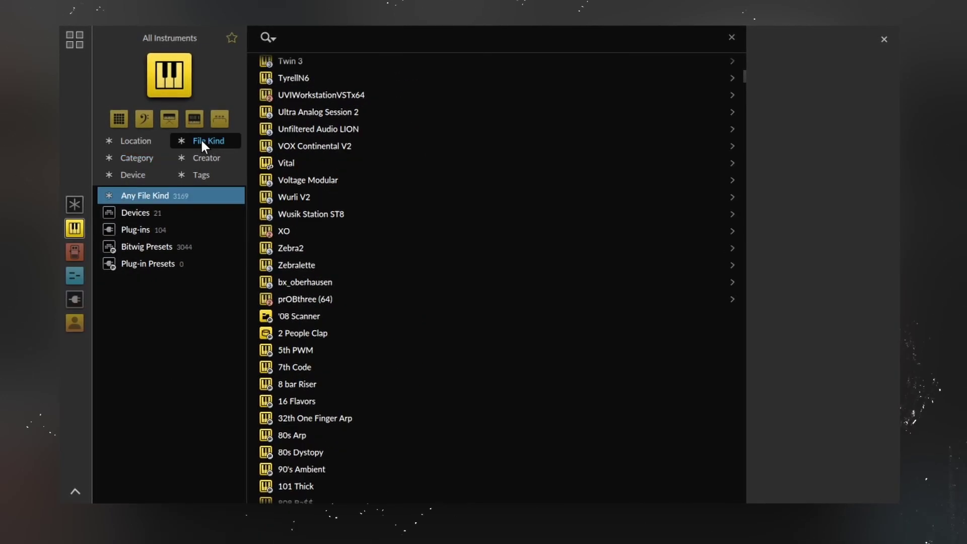
left_click(137, 212)
left_click(141, 228)
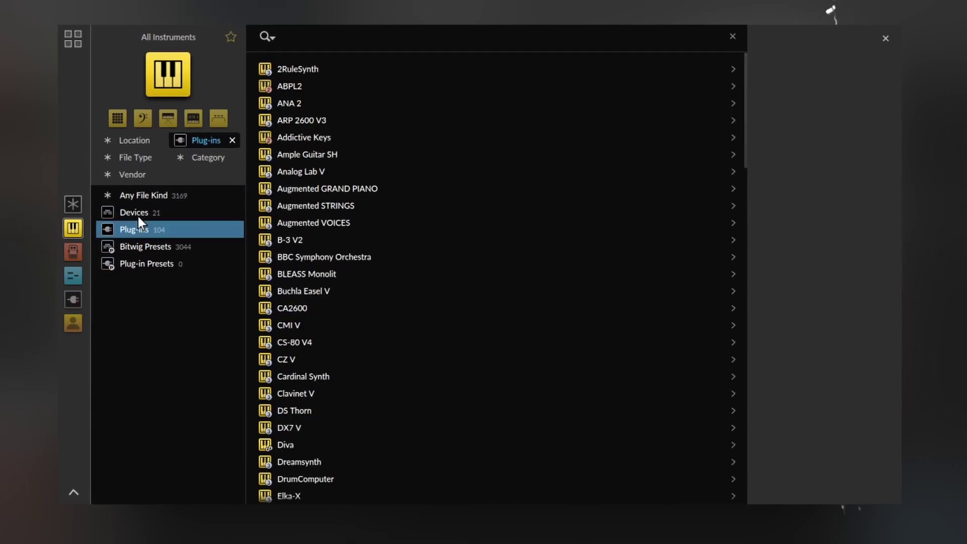
left_click(135, 157)
scroll(430, 319, "down", 6)
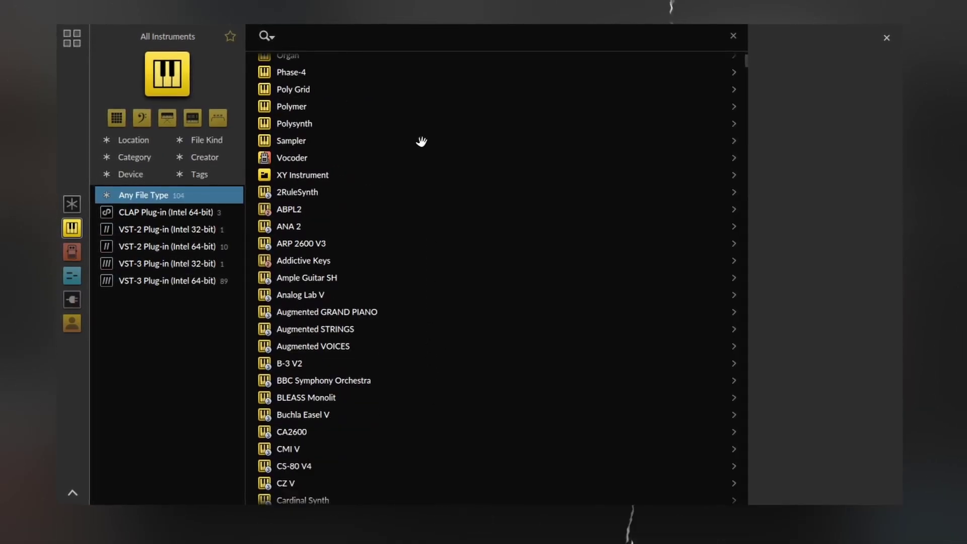
scroll(421, 142, "up", 5)
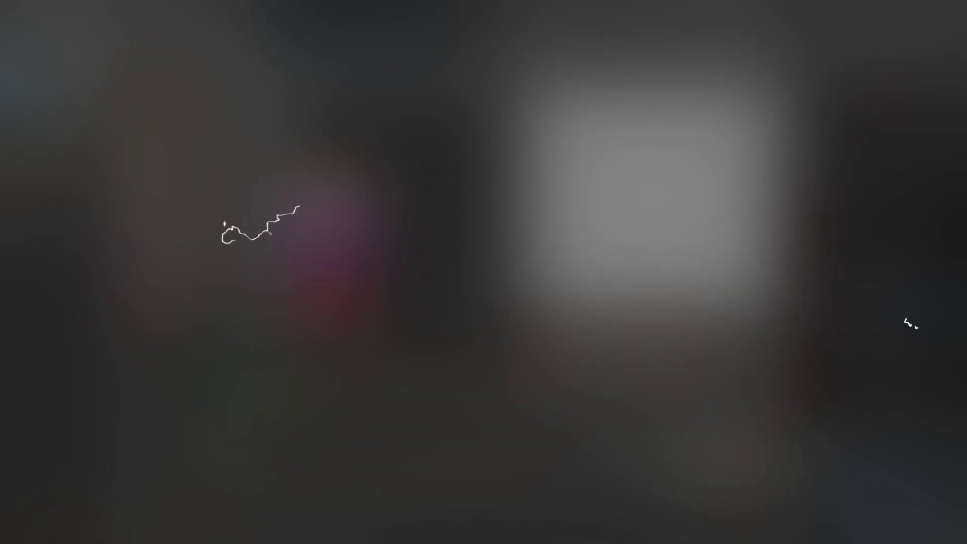
Draw a low then high flat step, then descending ramps across columns 4–6 and the right-hand hump.
left_click(282, 330)
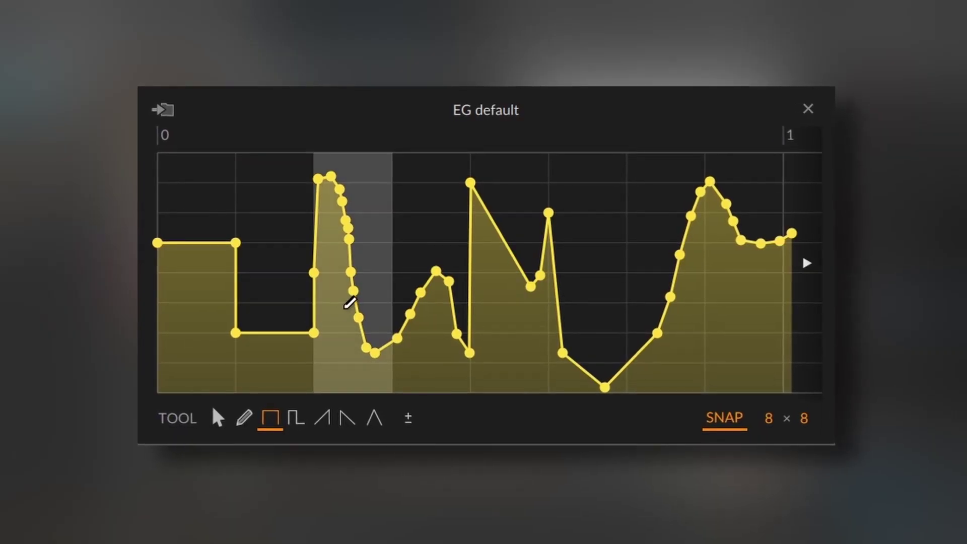
left_click_drag(349, 302, 350, 212)
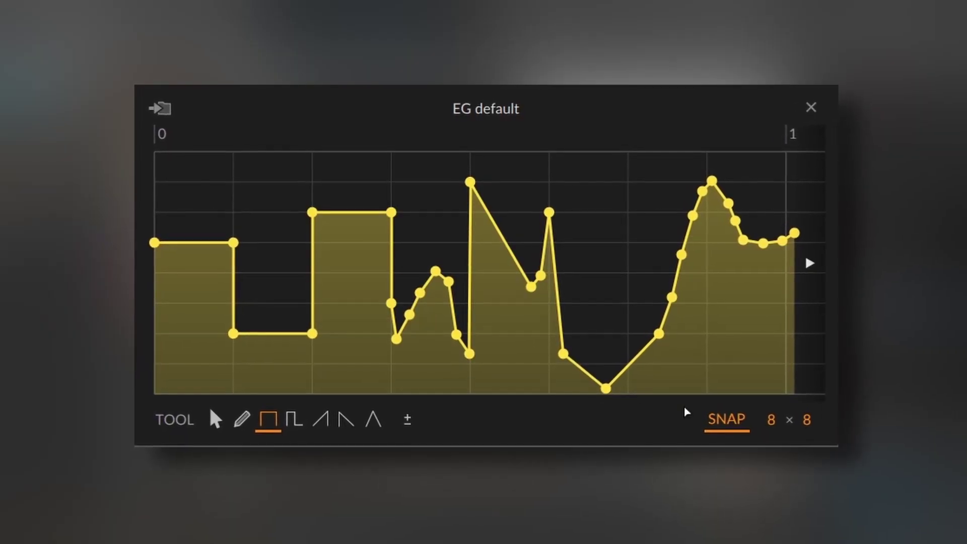
left_click(347, 423)
mouse_move(418, 212)
left_mouse_down()
mouse_move(425, 195)
mouse_move(591, 303)
left_mouse_up()
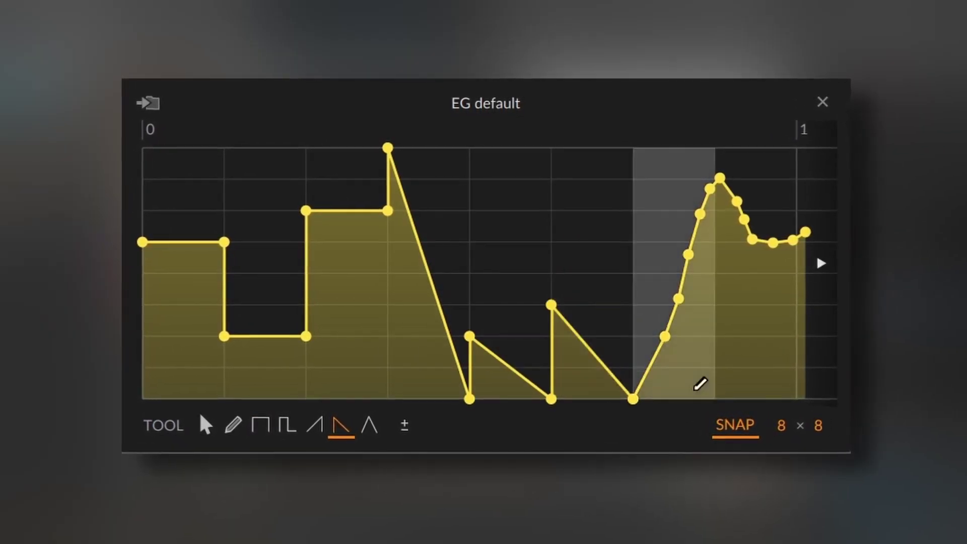
scroll(735, 330, "up", 10)
left_click_drag(744, 332, 806, 353)
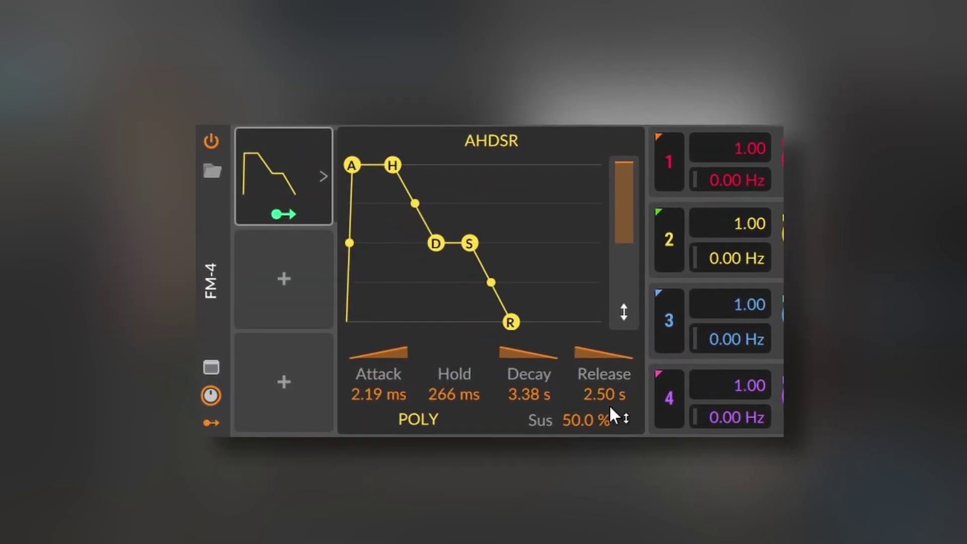
Autoscroll the Bitwig Studio 5 webpage back to the Polysynth device with its Segments modulator.
middle_click(920, 218)
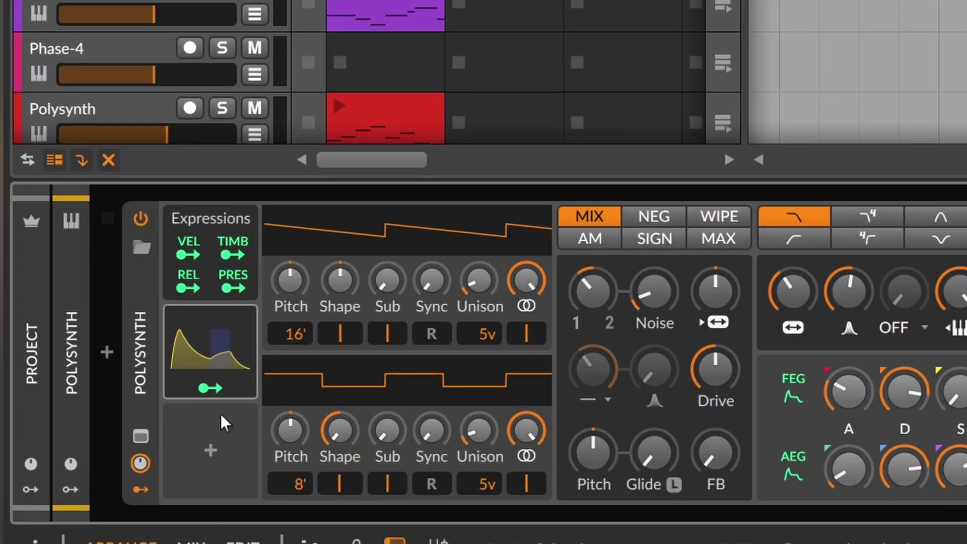
Modulate the Polysynth filter cutoff with Segments, then open the Segments envelope editor.
left_click(181, 339)
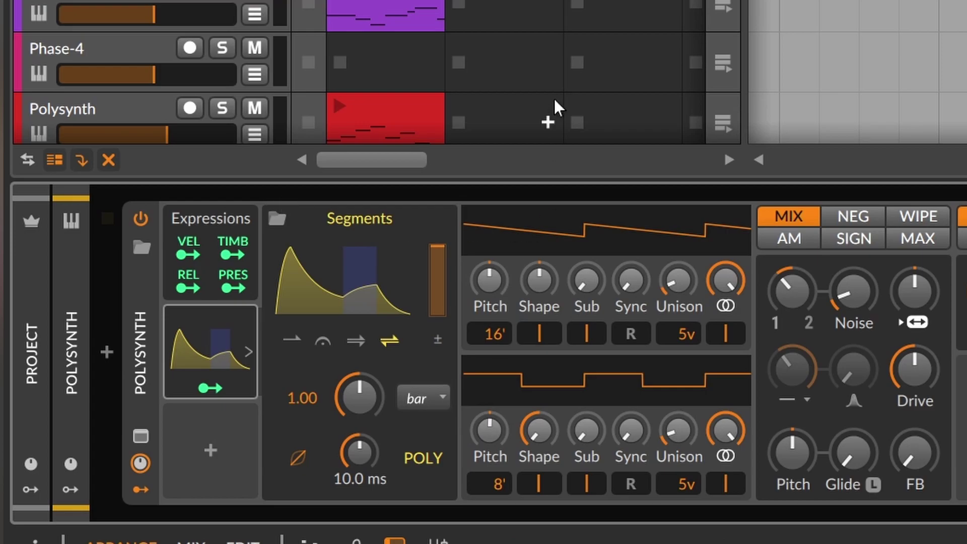
left_click(210, 387)
left_click_drag(966, 297, 966, 282)
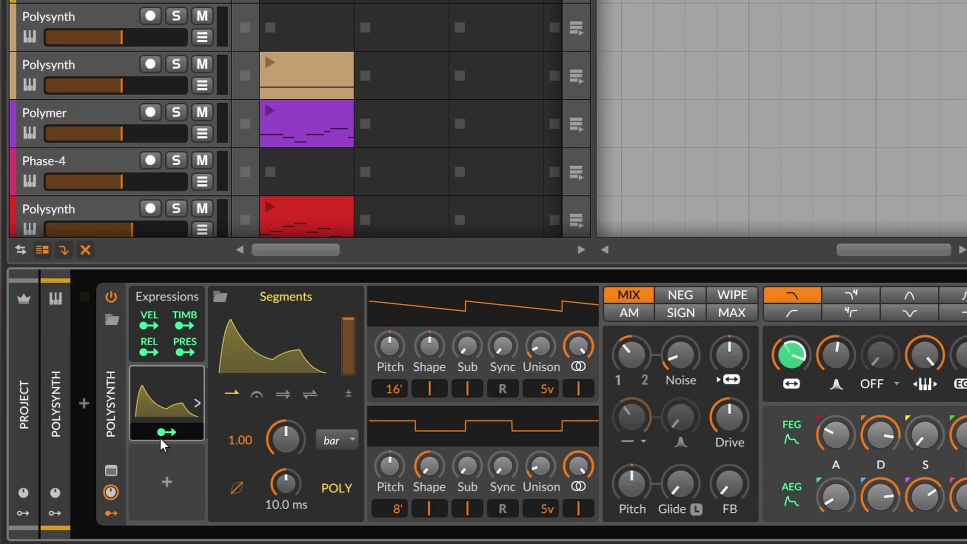
left_click(243, 342)
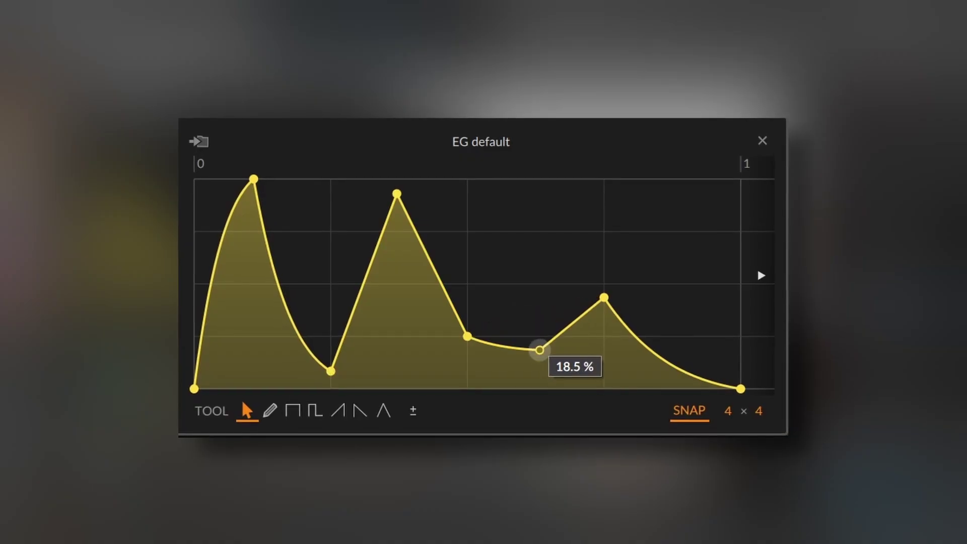
Raise the third peak, freehand-redraw the envelope, set snap to 8×8 and add a point at 87.5%.
left_click_drag(604, 304, 605, 231)
left_click_drag(654, 301, 717, 298)
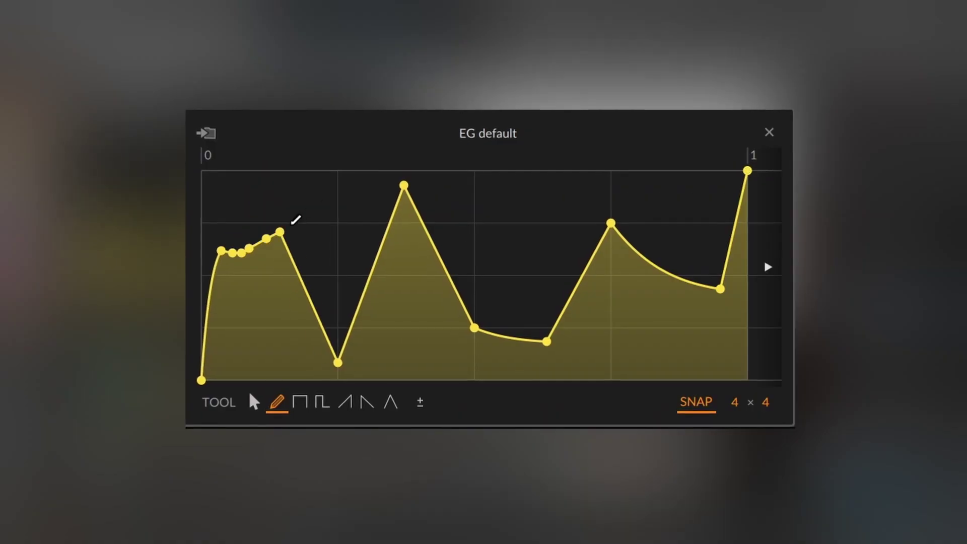
mouse_move(293, 221)
left_mouse_down()
mouse_move(366, 232)
mouse_move(401, 339)
mouse_move(491, 339)
mouse_move(655, 267)
mouse_move(754, 241)
left_mouse_up()
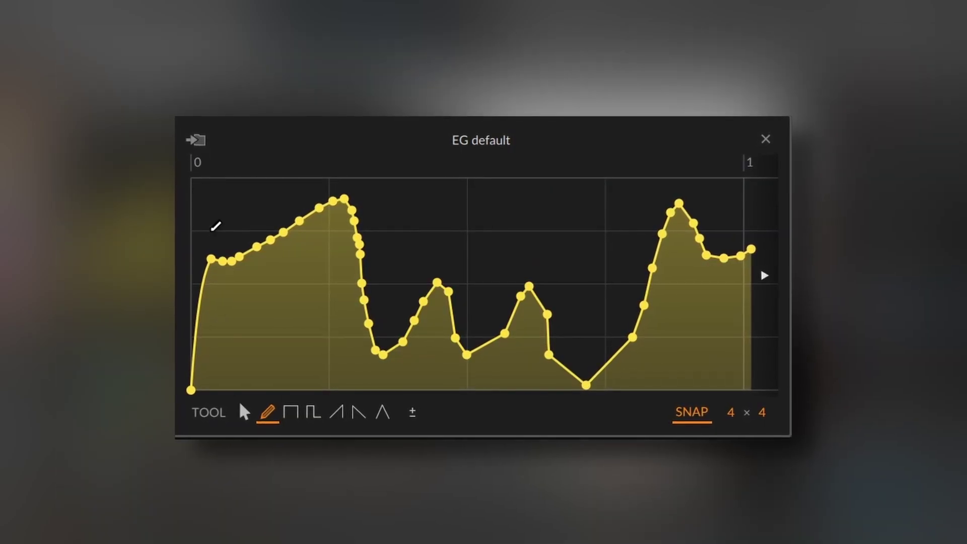
left_click_drag(738, 424, 738, 405)
mouse_move(466, 255)
left_mouse_down()
mouse_move(467, 203)
mouse_move(511, 224)
mouse_move(490, 201)
mouse_move(467, 201)
left_mouse_up()
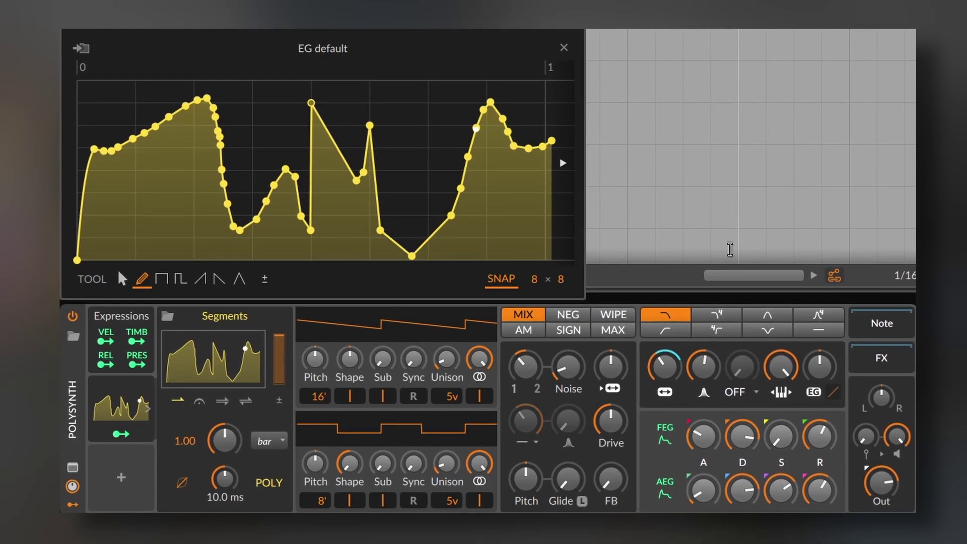
Draw flat steps in the early eighths, descending ramps over the middle and right, and bend the first segment concave.
left_click(161, 278)
left_click(171, 212)
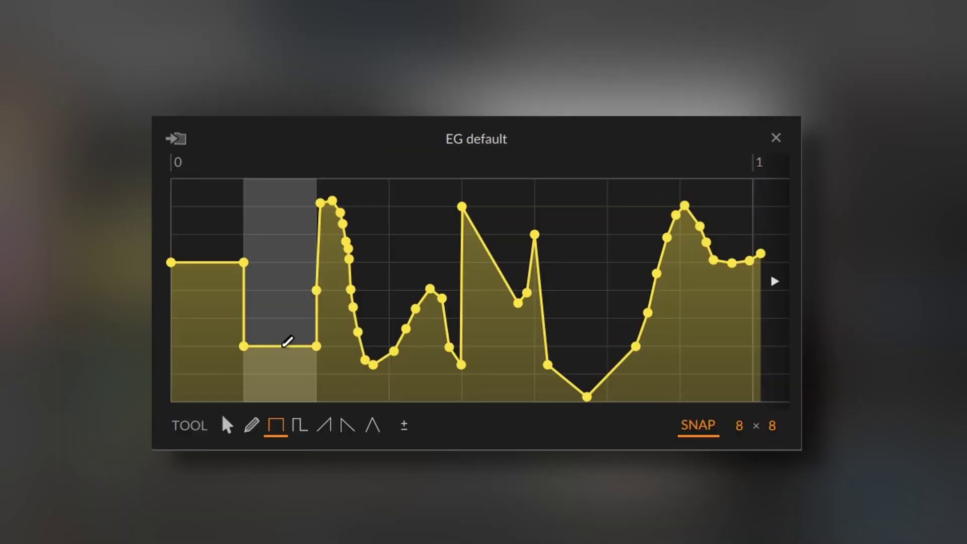
left_click(352, 234)
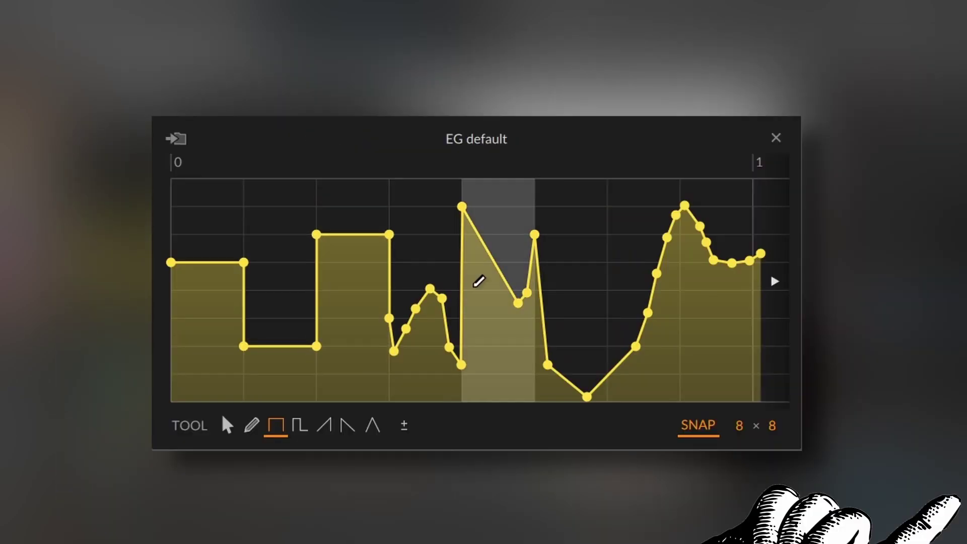
left_click(347, 426)
mouse_move(393, 180)
left_mouse_down()
mouse_move(559, 315)
mouse_move(599, 322)
left_mouse_up()
scroll(739, 425, "up", 10)
left_click_drag(655, 346, 752, 348)
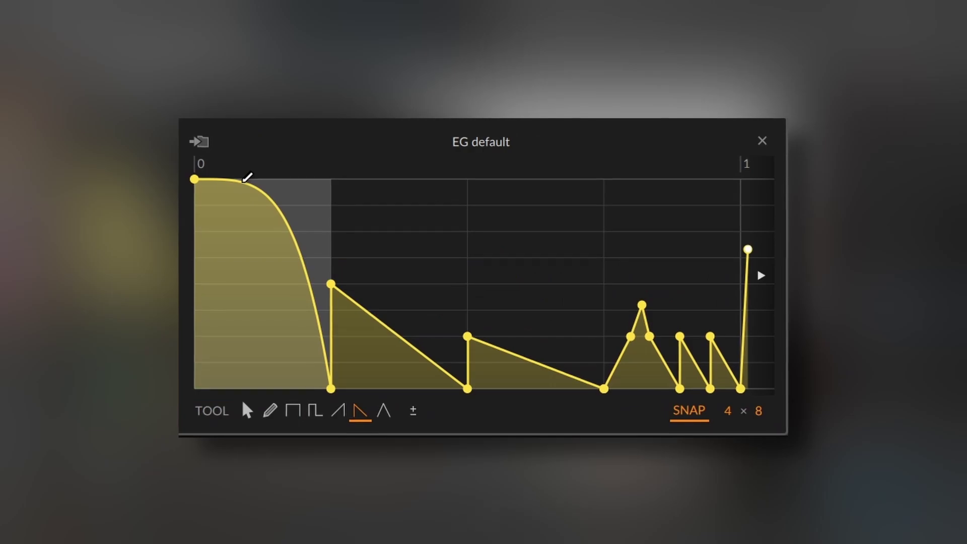
left_click_drag(249, 176, 244, 344)
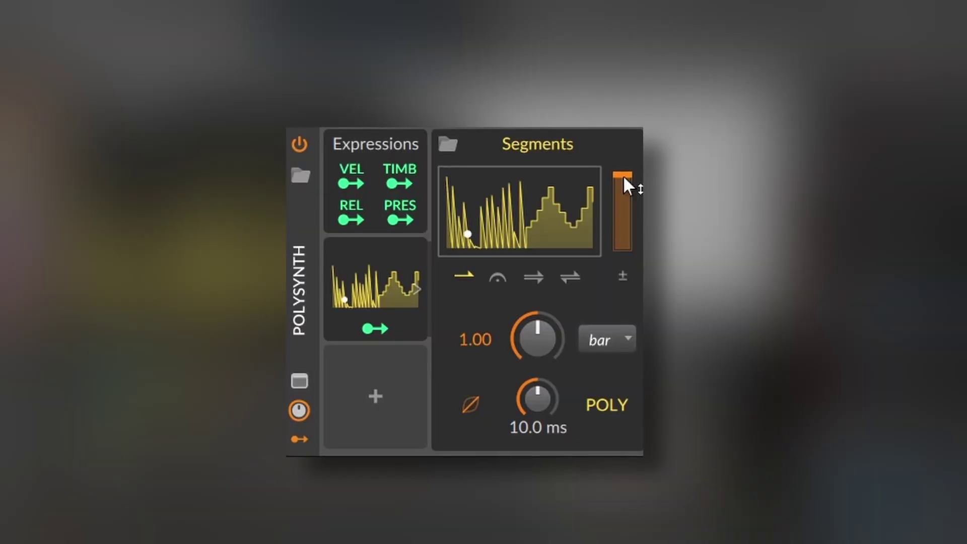
Set the Segments level slider to 72.0 %.
left_click_drag(624, 175, 624, 196)
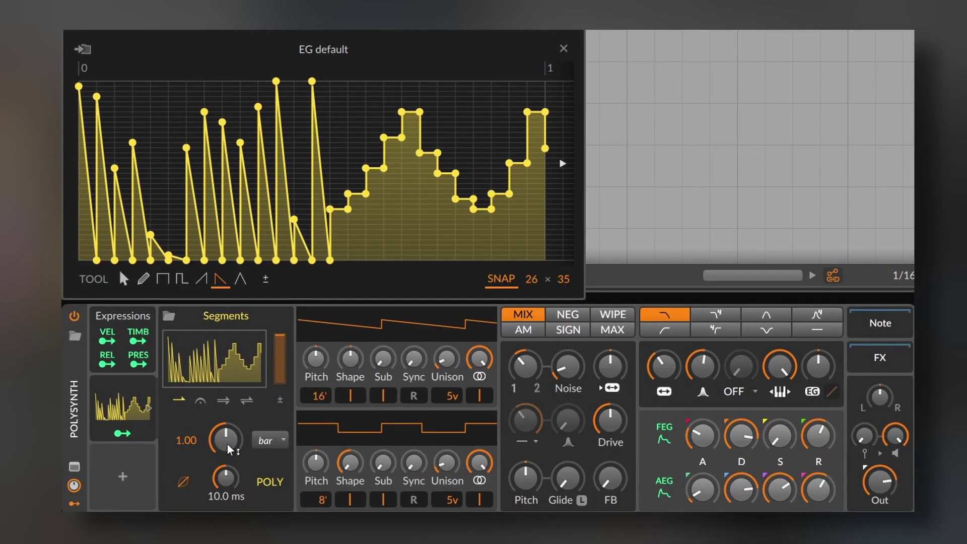
Check the envelope rate unit list and leave it set to bar.
left_click(270, 443)
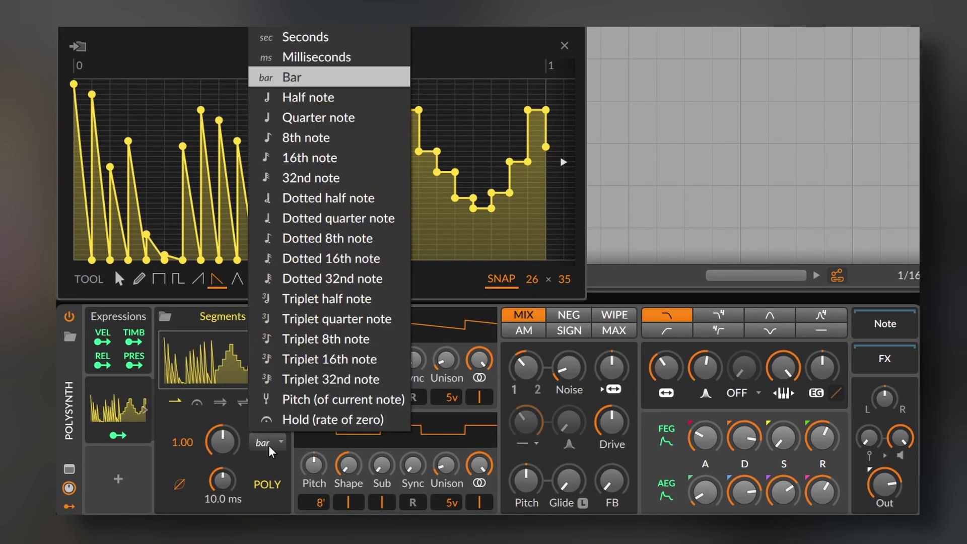
key("Escape")
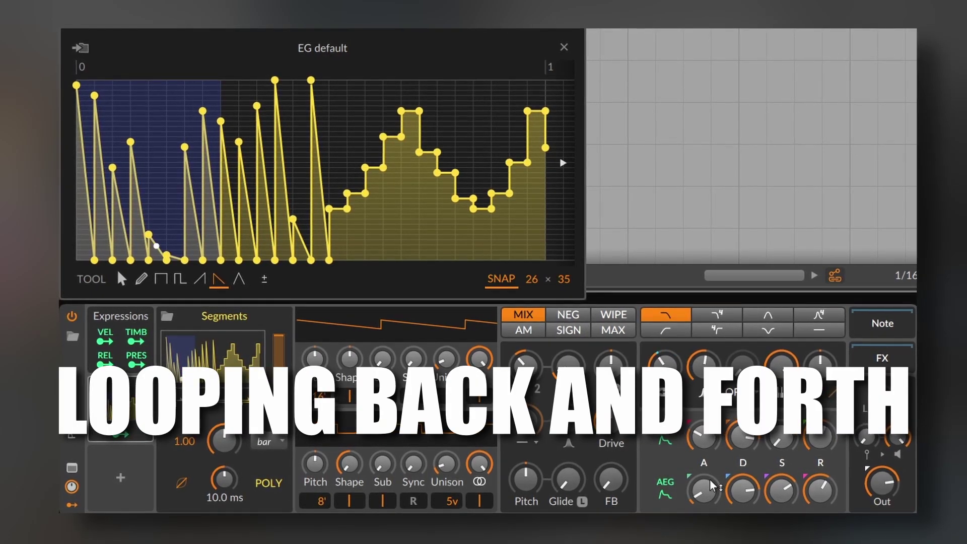
Set the loop end, switch the loop to forward mode, and load the Descending Sixteen Saws curve.
left_click(122, 280)
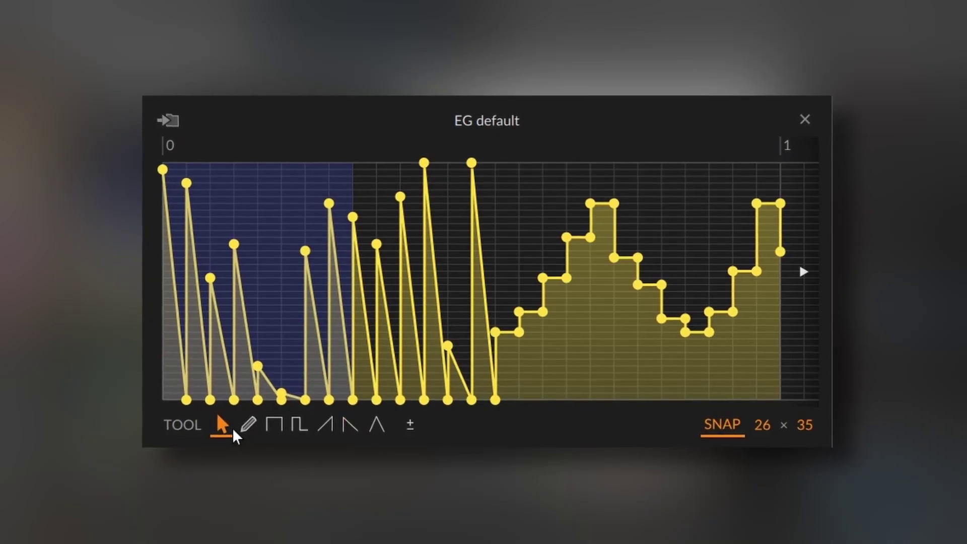
left_click_drag(351, 180, 376, 208)
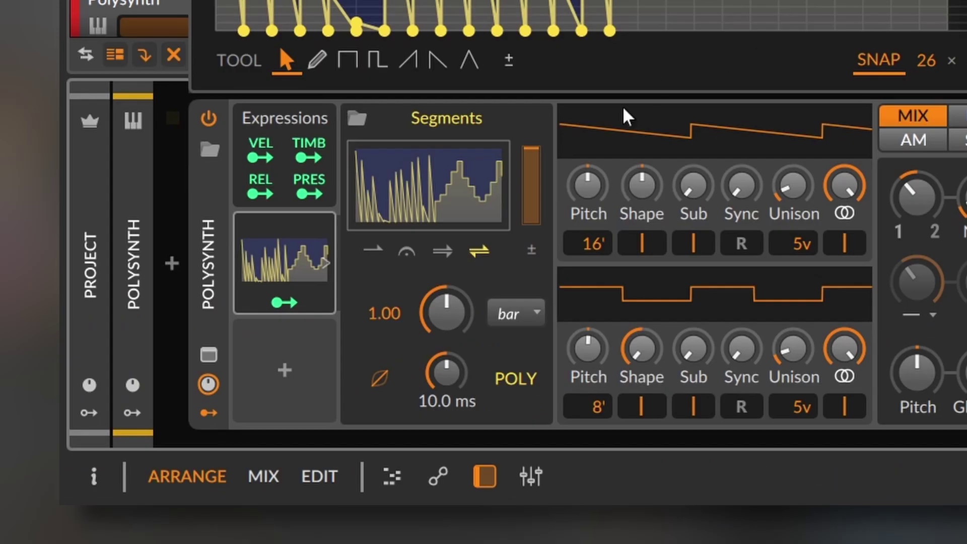
left_click(404, 253)
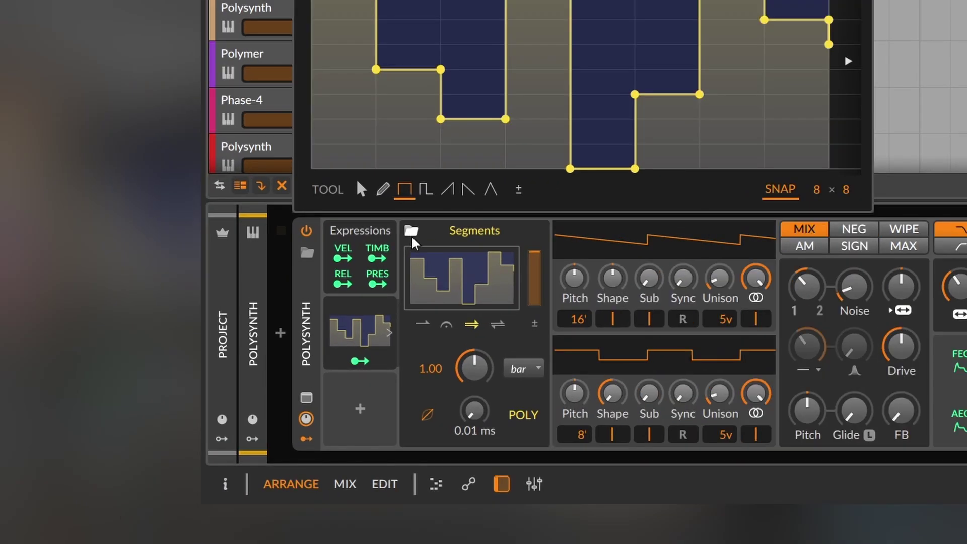
left_click(411, 231)
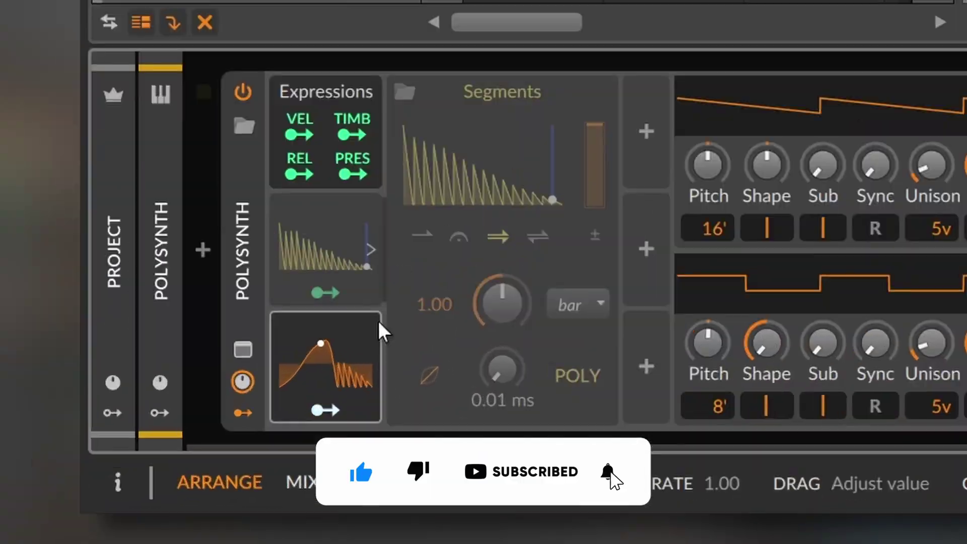
Open the Curves LFO editor and reset its phase offset to 0°.
left_click(357, 343)
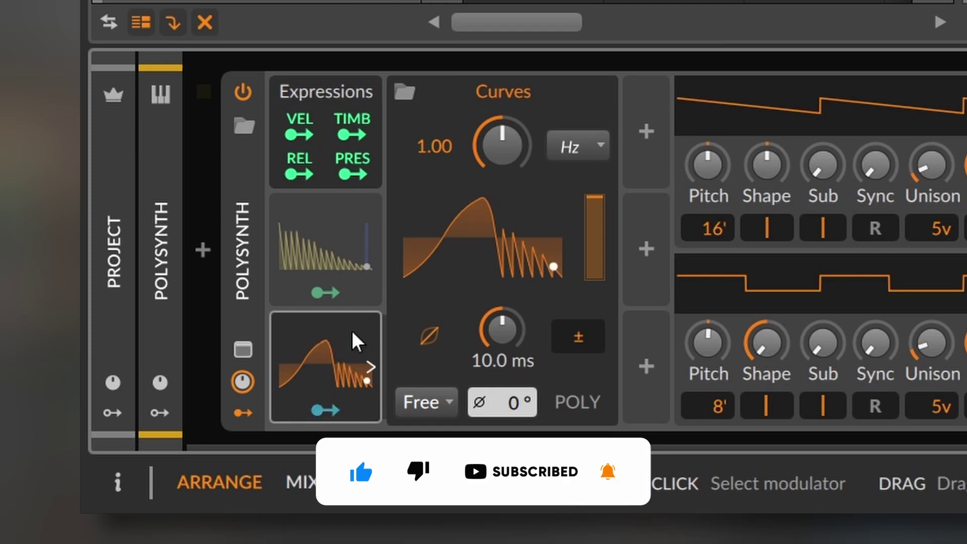
left_click(491, 286)
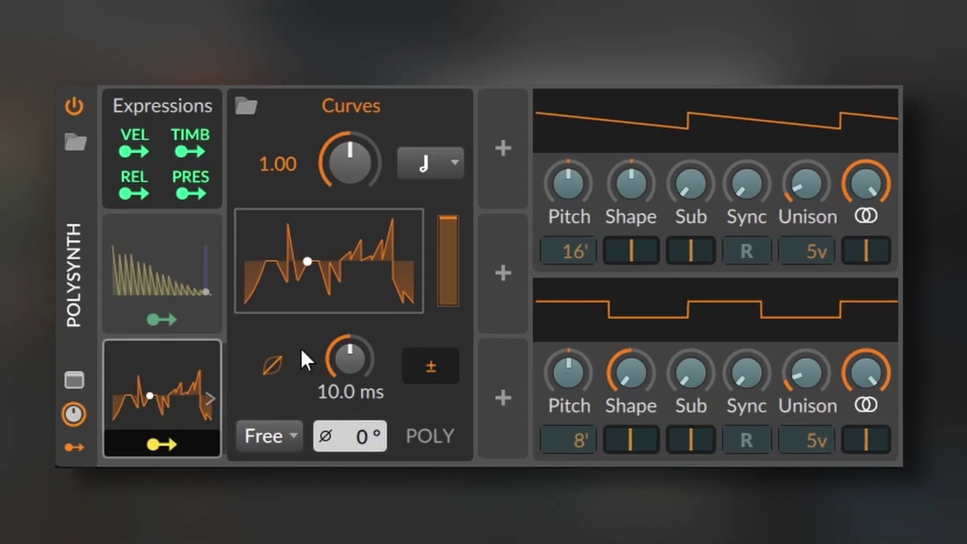
mouse_move(448, 217)
left_mouse_down()
mouse_move(447, 304)
mouse_move(448, 218)
left_mouse_up()
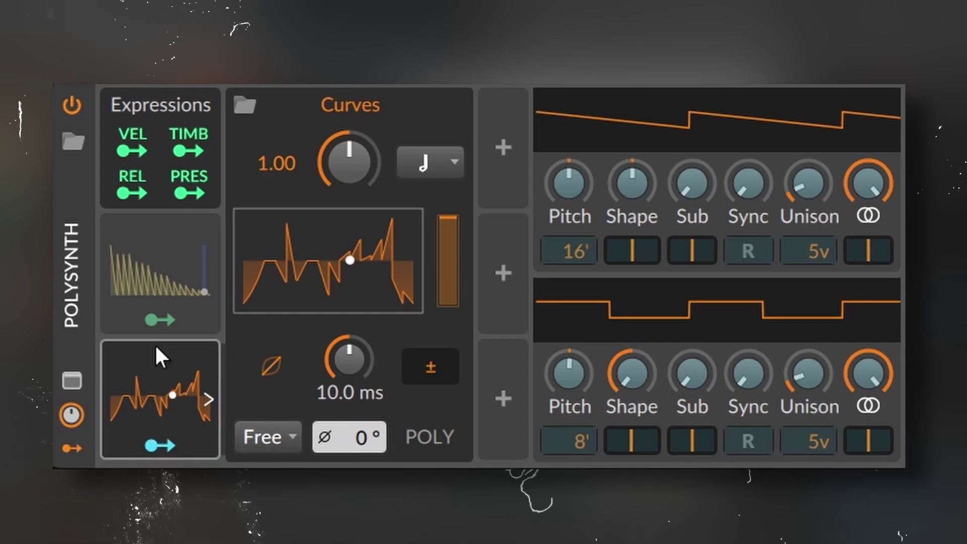
left_click_drag(332, 437, 332, 402)
double_click(334, 446)
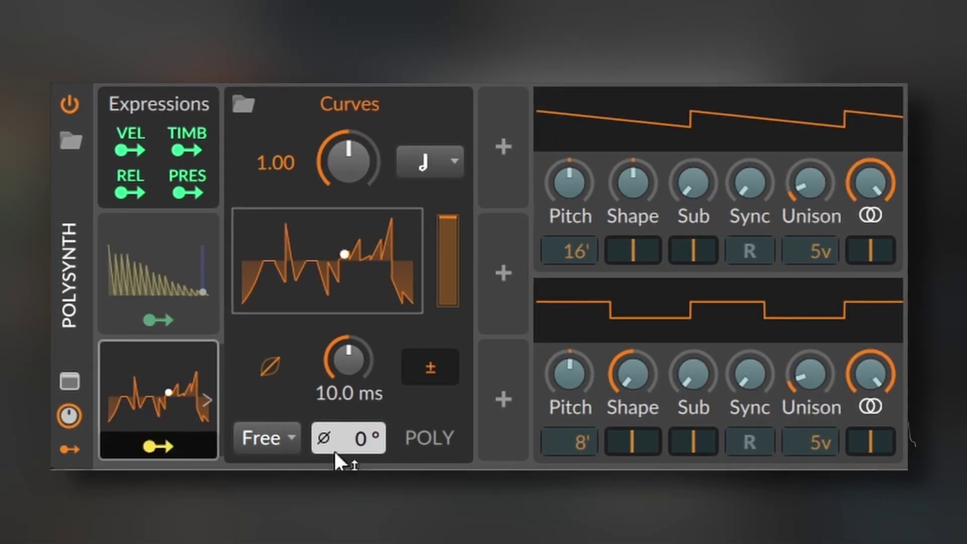
Set the Curves rate to 'Hold (rate of zero)' and scrub the phase to 124°.
left_click(427, 160)
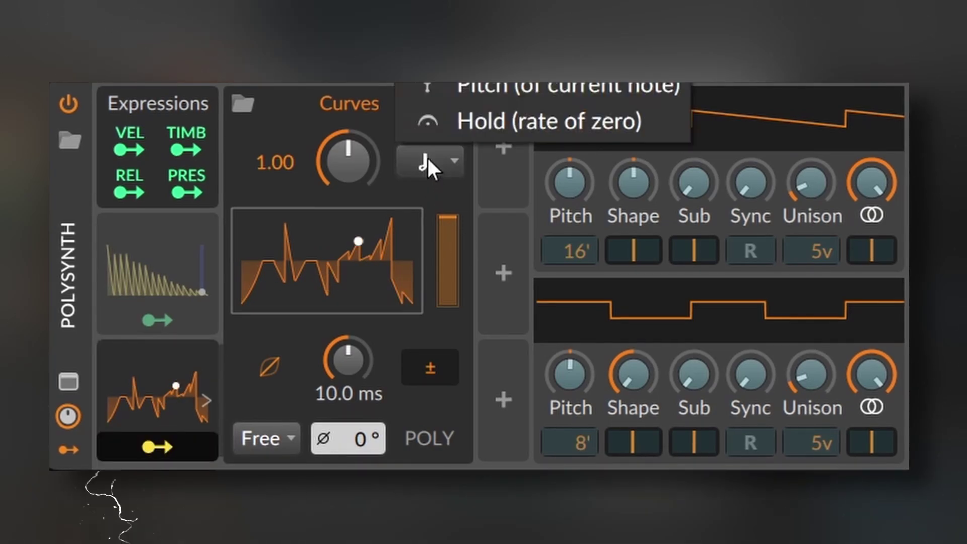
left_click(453, 127)
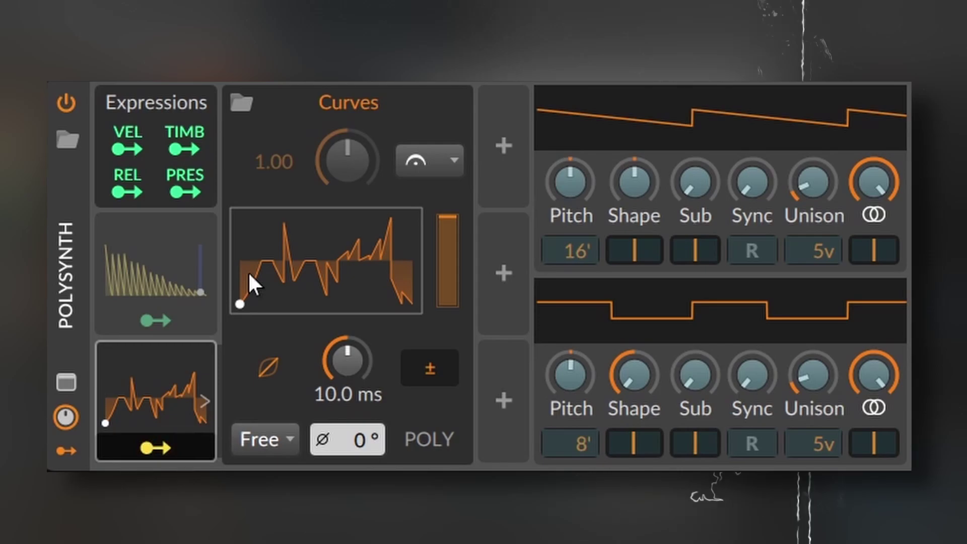
left_click_drag(347, 439, 370, 449)
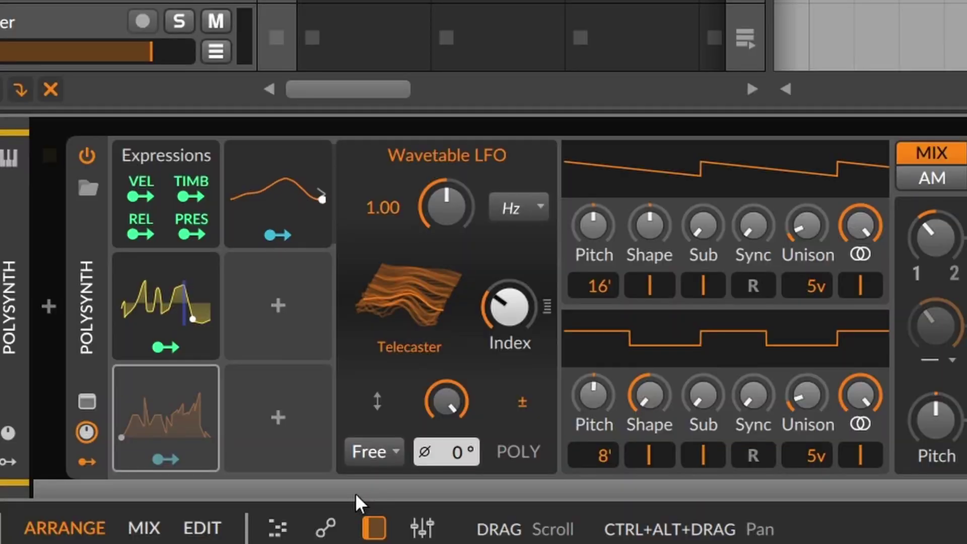
Set the Wavetable LFO's table Index knob to 14.0 %.
left_click_drag(509, 307, 508, 318)
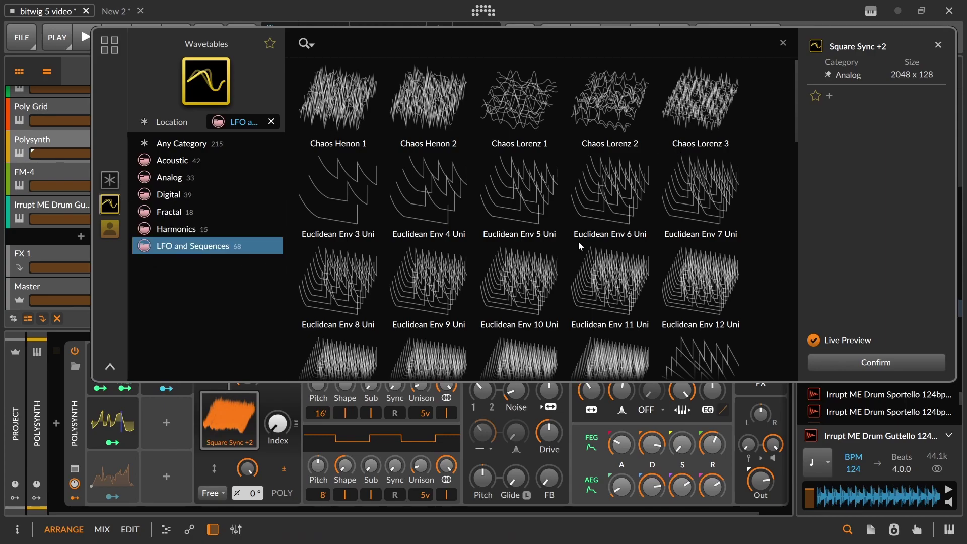
Browse the LFO and Sequences tables to a Euclidean Wobble wavetable and disable Index interpolation.
scroll(579, 242, "down", 6)
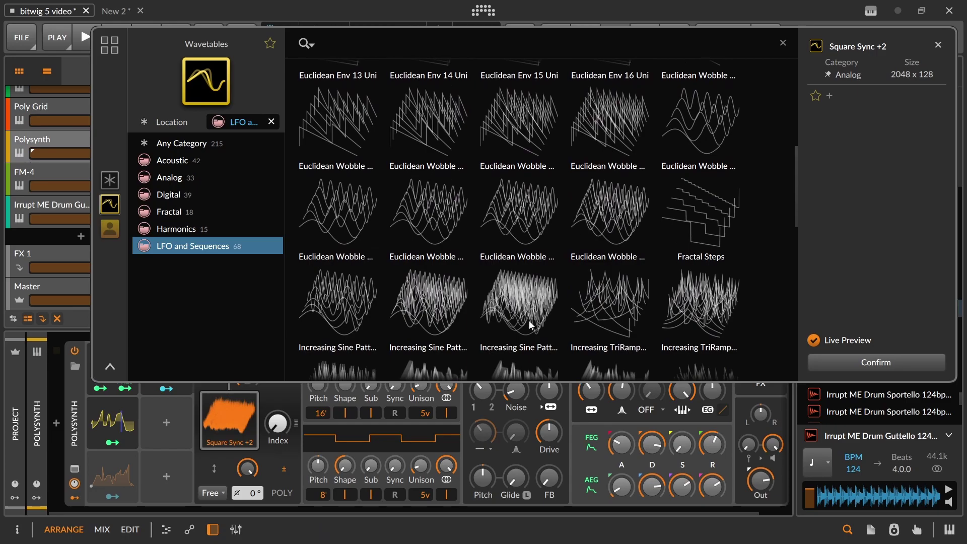
scroll(530, 324, "down", 10)
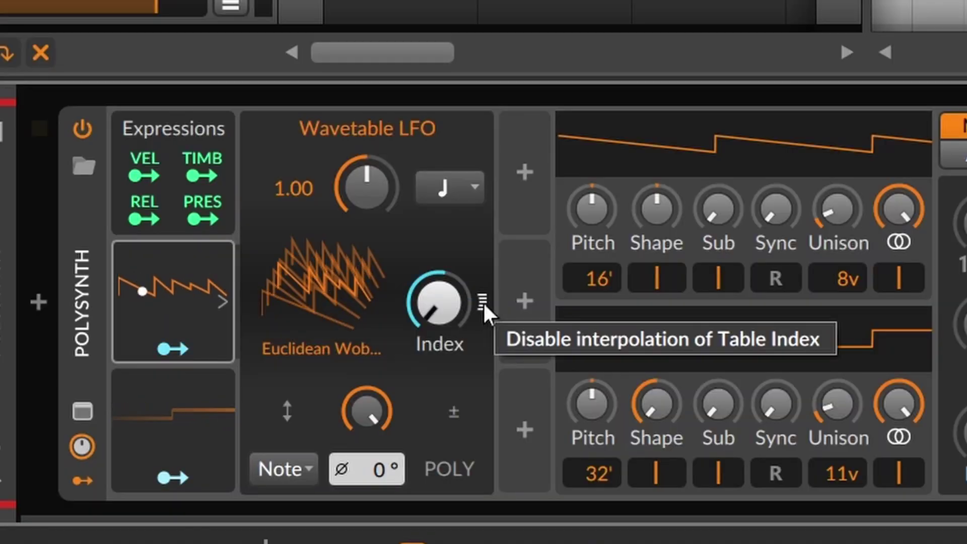
left_click(483, 301)
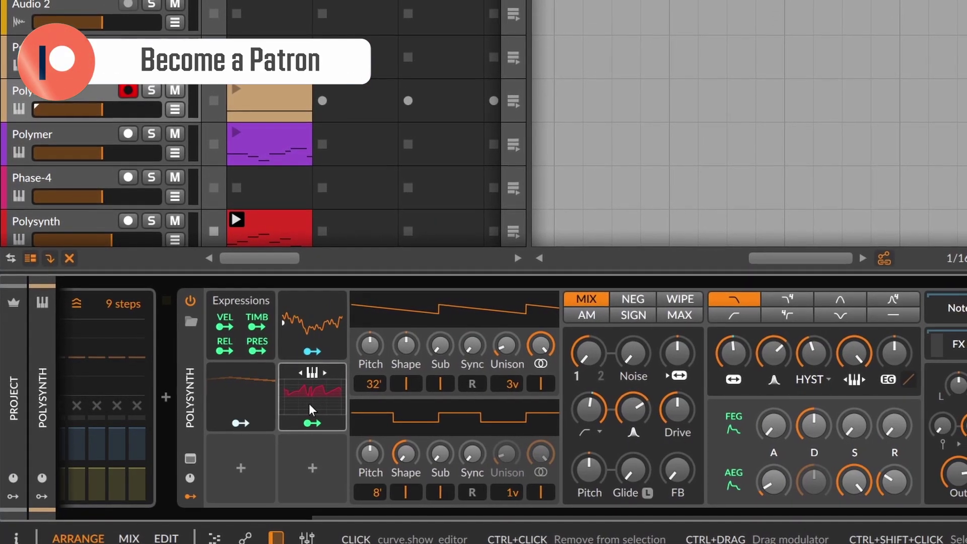
Open the red modulator's curve editor and add a point at the graph's bottom-left.
left_click(313, 402)
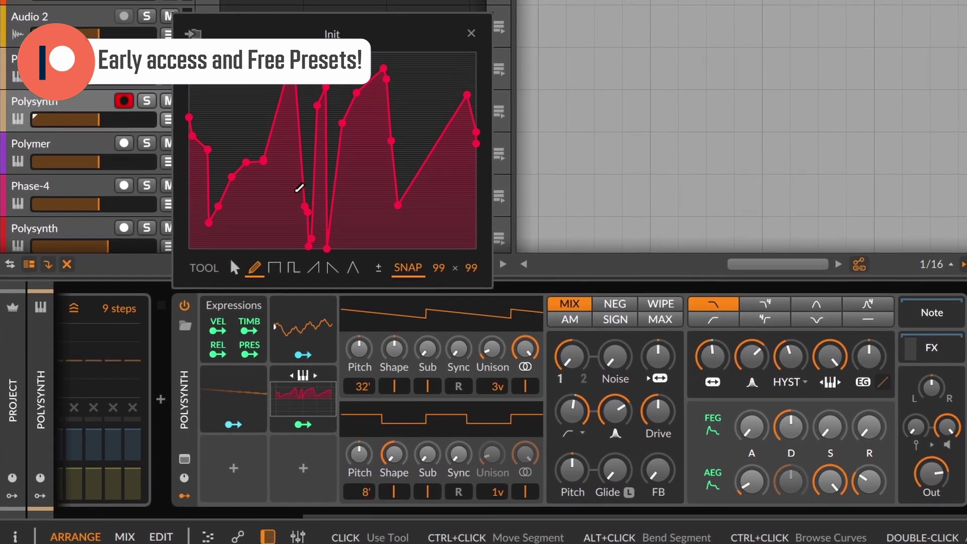
left_click(192, 245)
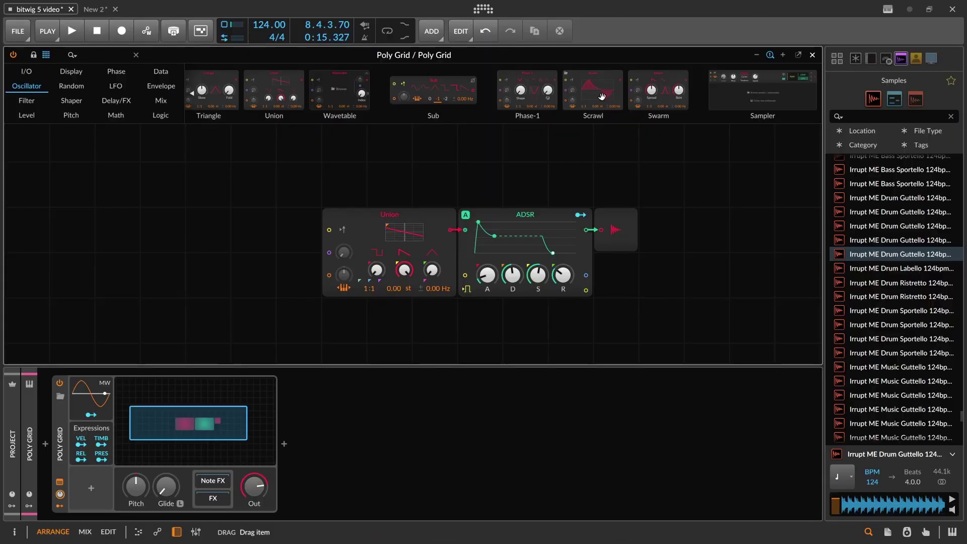
Swap Union for Scrawl, draw a high peak and centre notch, and place Slopes above it.
left_click_drag(602, 97, 387, 237)
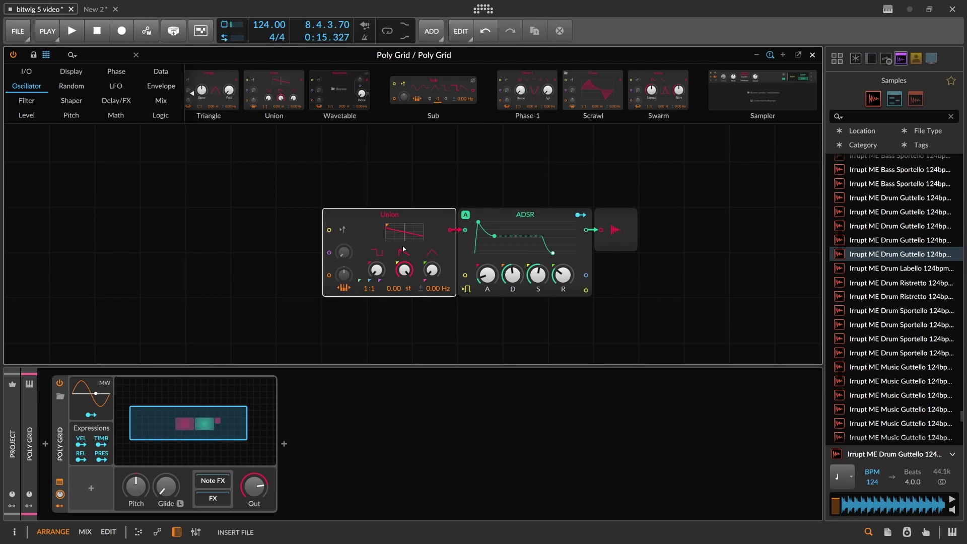
left_click(402, 231)
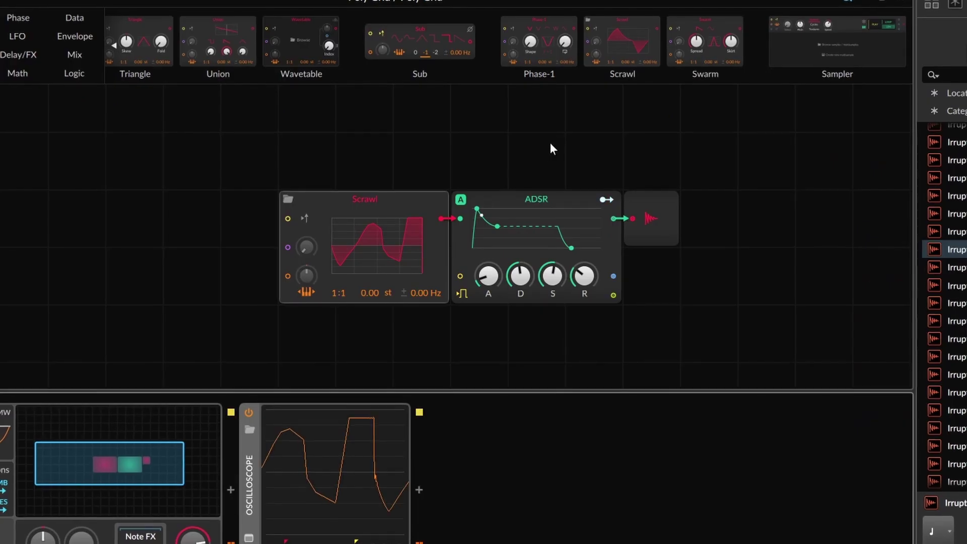
left_click(391, 234)
mouse_move(390, 230)
left_mouse_down()
mouse_move(280, 178)
mouse_move(339, 219)
mouse_move(385, 305)
mouse_move(386, 221)
mouse_move(404, 172)
mouse_move(355, 323)
mouse_move(420, 288)
mouse_move(353, 245)
mouse_move(282, 250)
mouse_move(264, 206)
mouse_move(285, 180)
mouse_move(323, 287)
mouse_move(327, 334)
mouse_move(350, 335)
mouse_move(393, 197)
mouse_move(483, 151)
left_mouse_up()
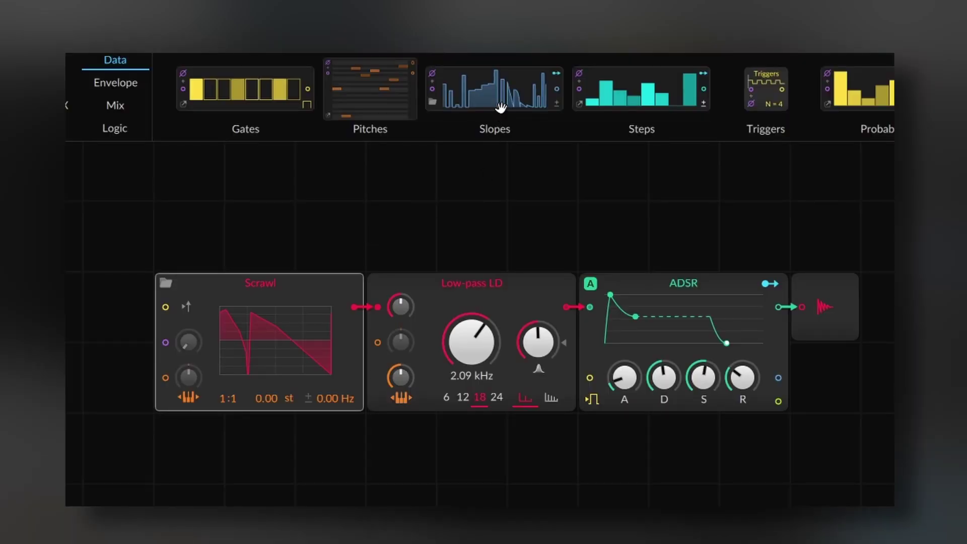
left_click_drag(500, 107, 267, 265)
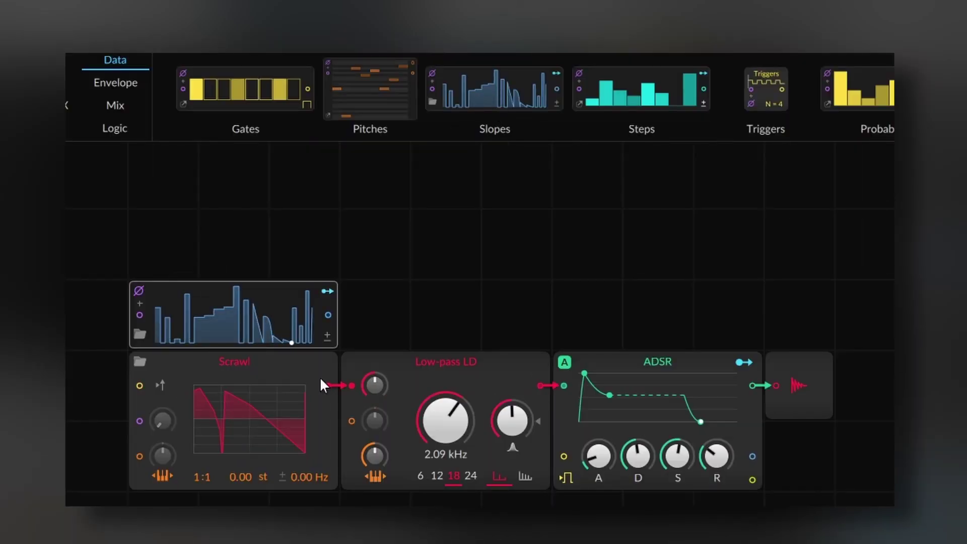